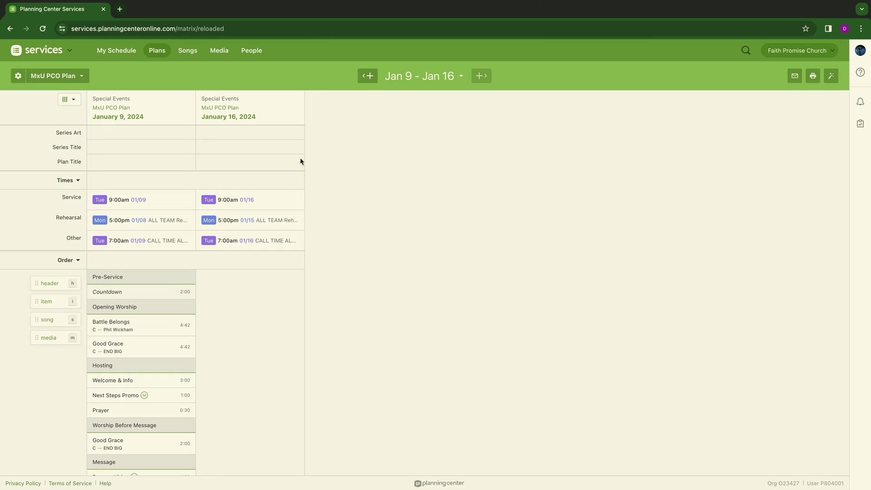
Copy the Pre-Service header and Countdown item from Jan 9 into the Jan 16 plan.
scroll(213, 188, "down", 1)
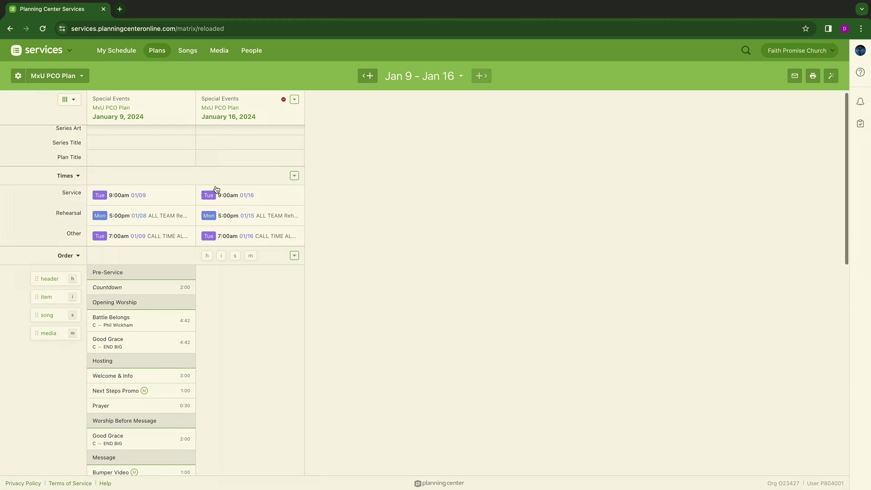
scroll(217, 189, "up", 1)
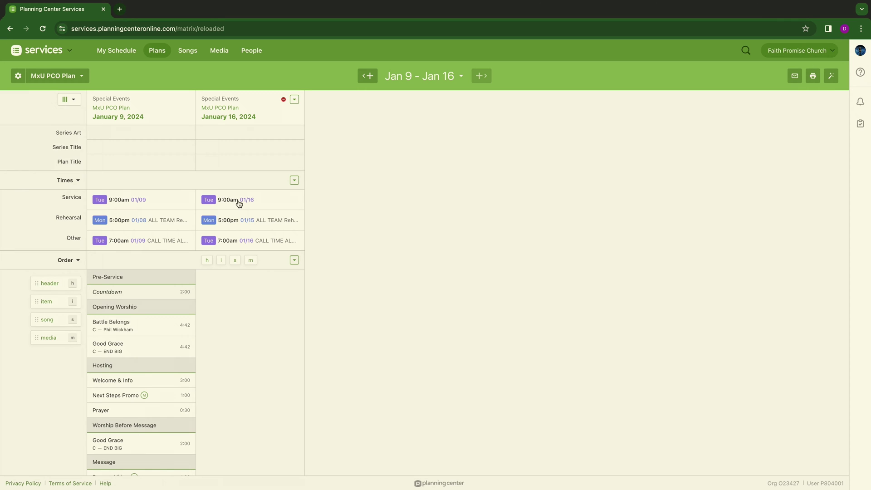
scroll(242, 206, "down", 1)
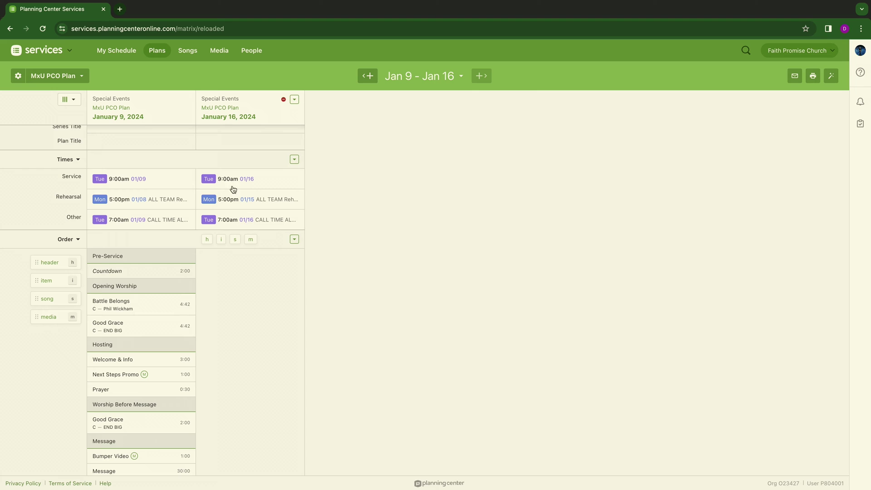
left_click(295, 160)
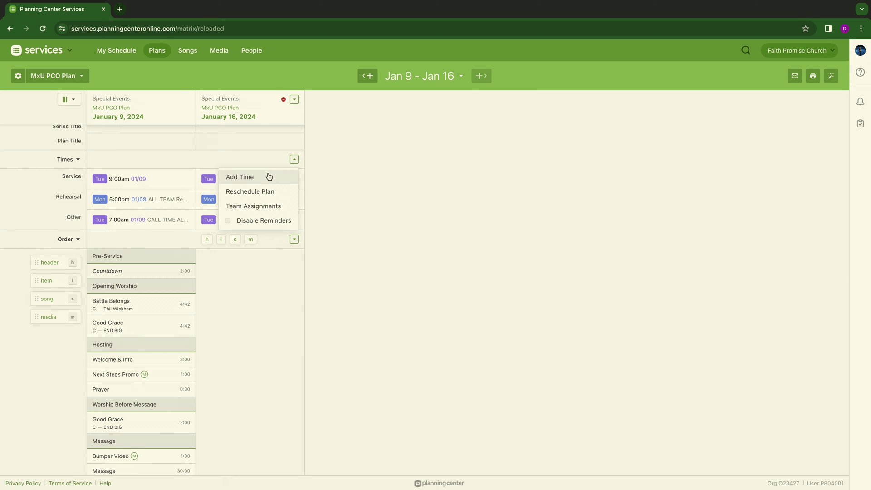
left_click(211, 181)
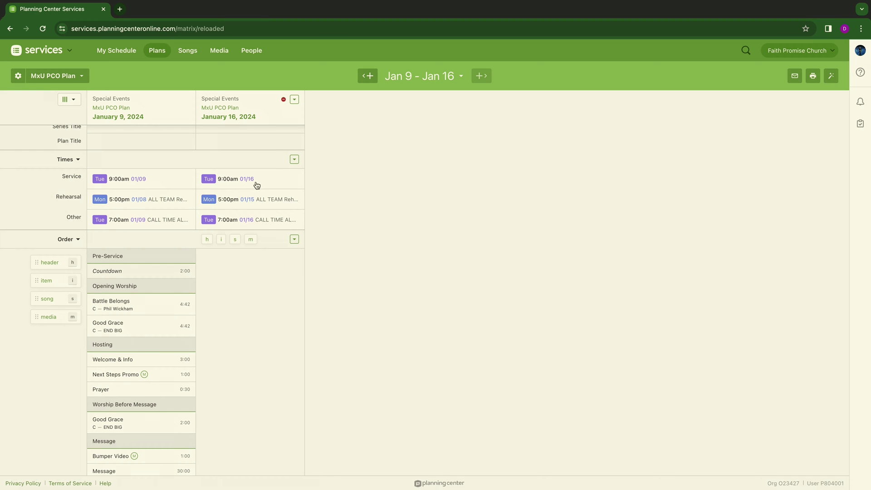
scroll(265, 267, "down", 3)
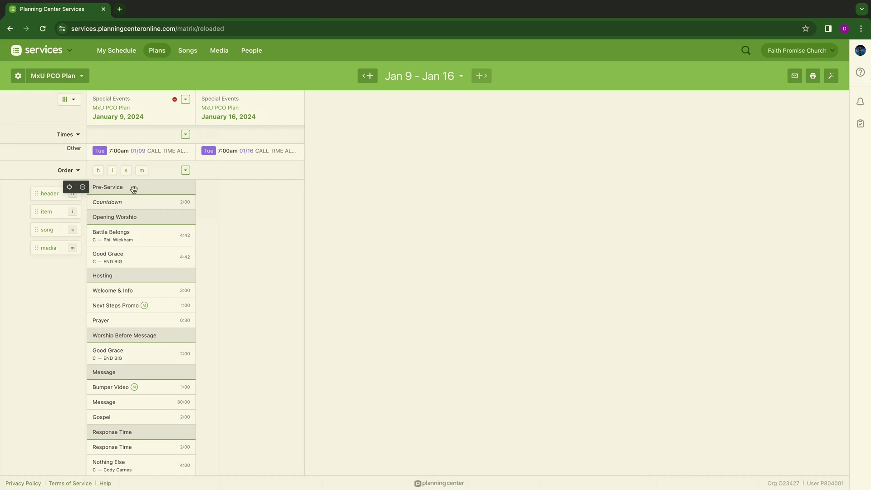
left_click_drag(134, 189, 229, 189)
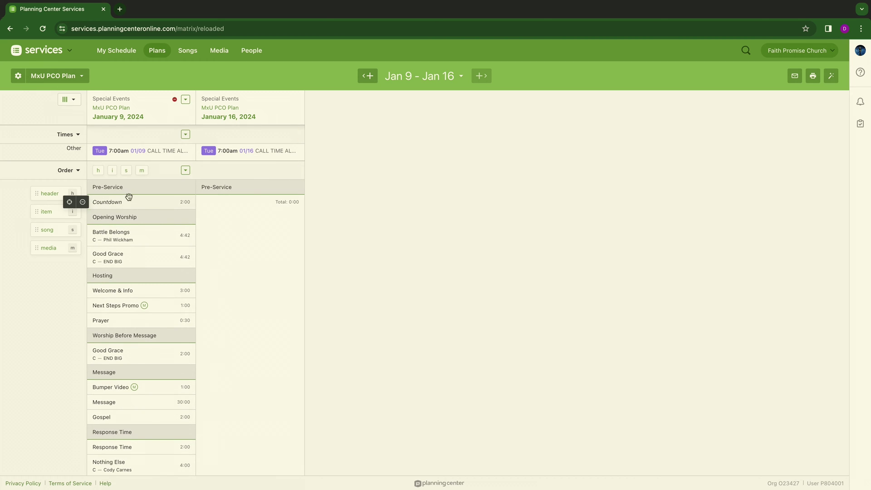
left_click_drag(119, 202, 234, 205)
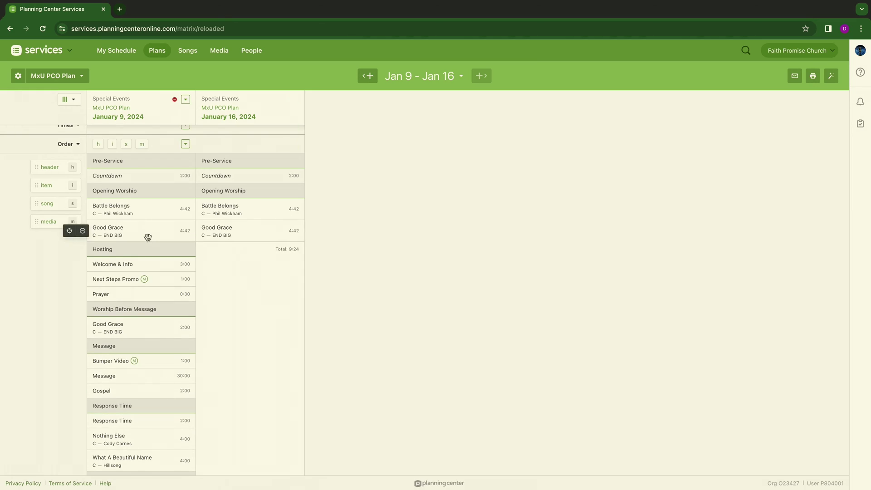
Copy Hosting, Welcome & Info, Next Steps Promo and Prayer from Jan 9 into Jan 16.
scroll(132, 234, "down", 1)
left_click_drag(118, 231, 232, 234)
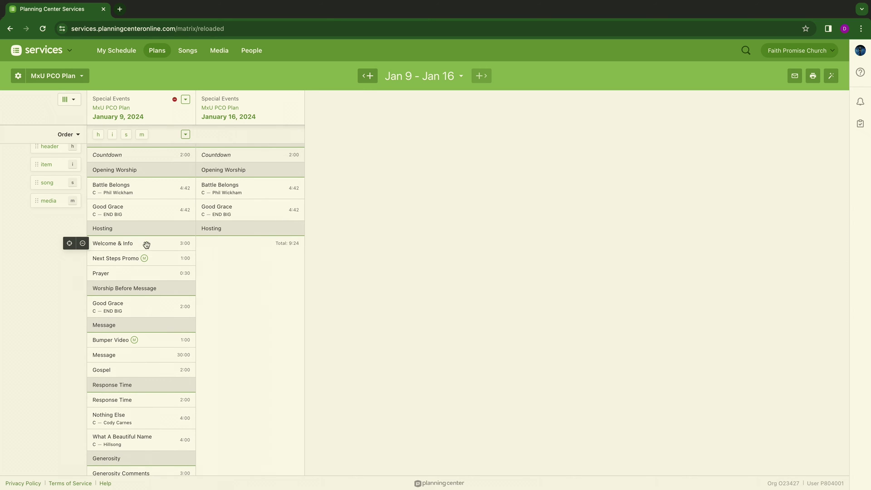
scroll(142, 238, "down", 1)
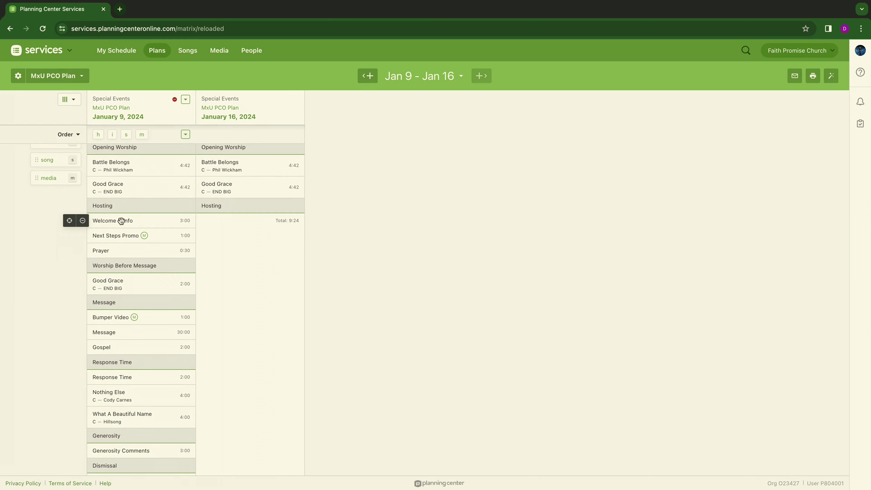
left_click_drag(123, 220, 211, 229)
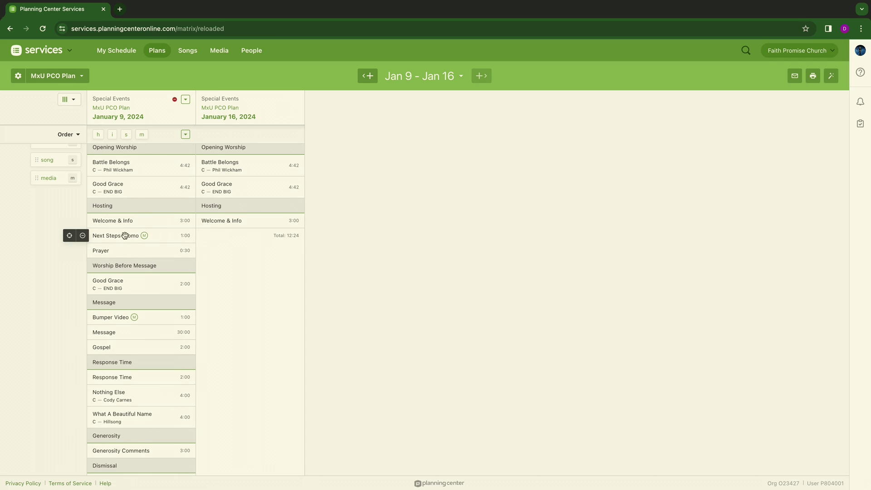
left_click_drag(125, 236, 240, 237)
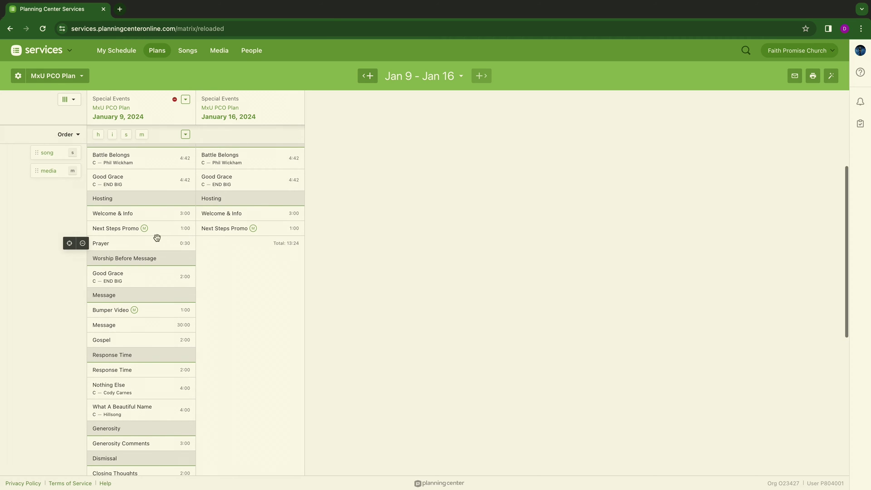
left_click_drag(152, 243, 254, 245)
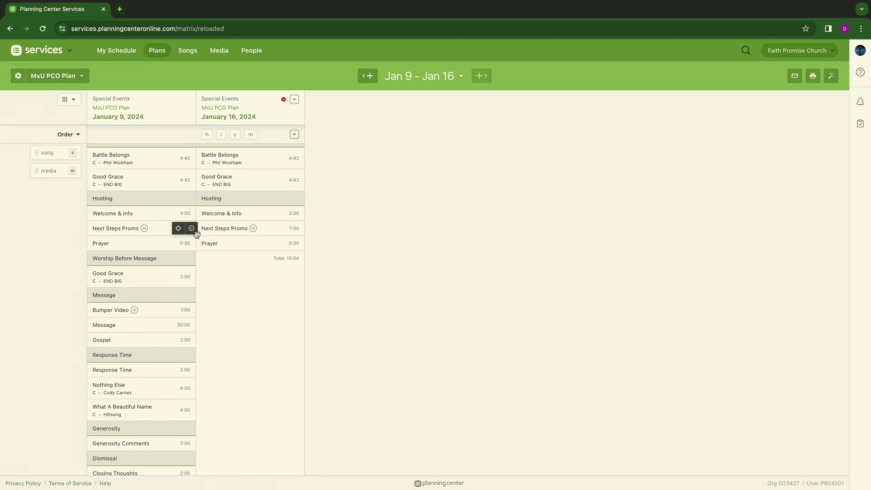
Copy Worship Before Message, Good Grace, Bumper Video and the 30-minute Message into Jan 16.
left_click_drag(141, 258, 252, 259)
left_click_drag(113, 277, 246, 277)
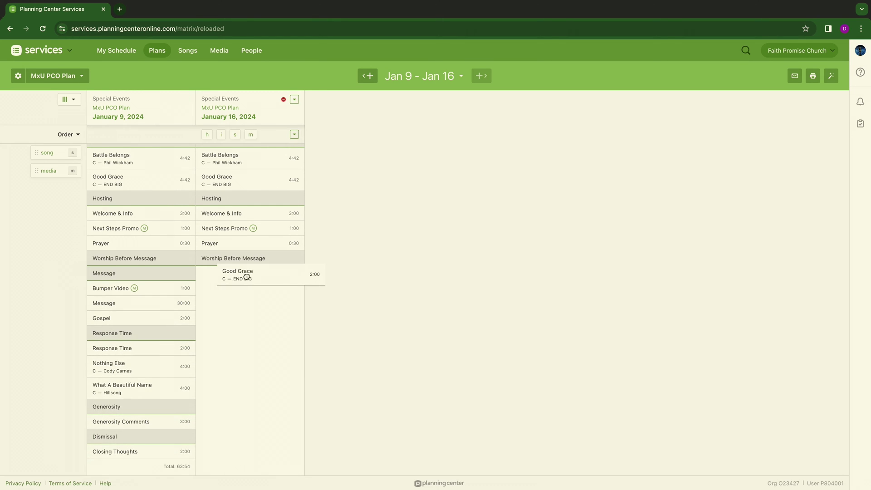
left_click_drag(194, 277, 194, 278)
scroll(127, 261, "down", 1)
left_click_drag(127, 264, 217, 272)
left_click_drag(119, 279, 219, 286)
left_click_drag(133, 298, 219, 301)
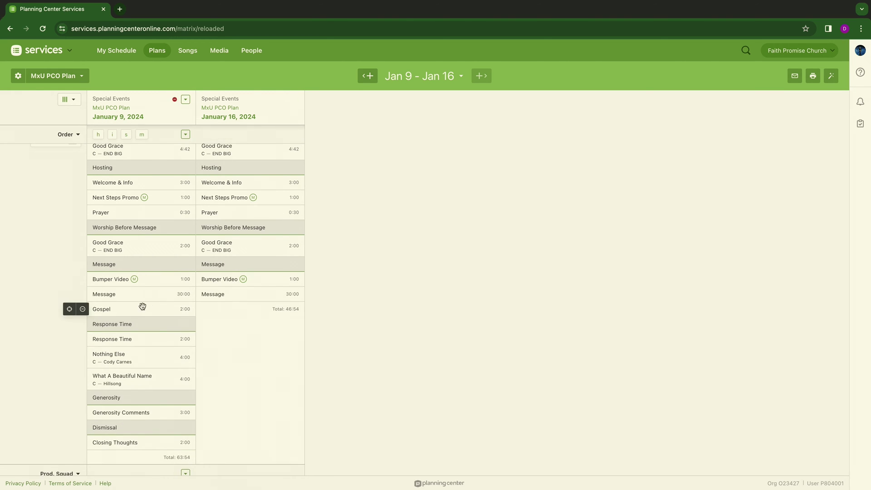
left_click_drag(156, 311, 227, 313)
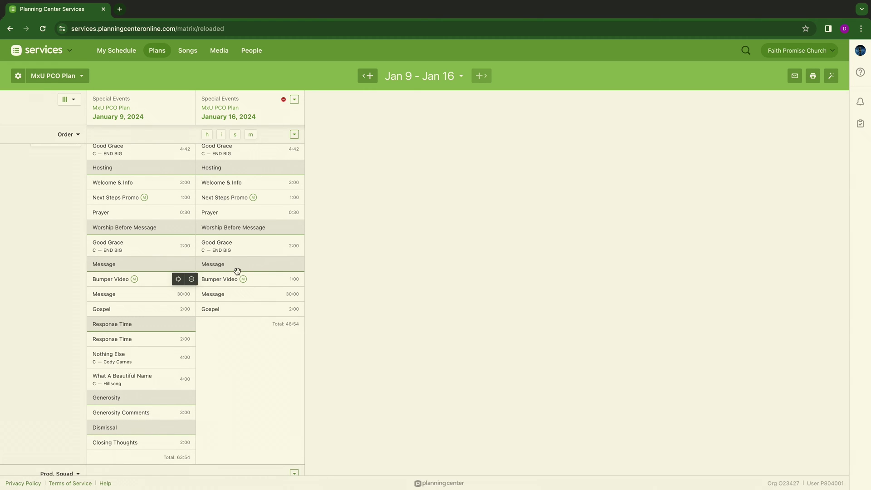
Copy the Response Time header, Nothing Else, Response Time and What A Beautiful Name into Jan 16.
scroll(245, 291, "down", 2)
scroll(237, 275, "down", 1)
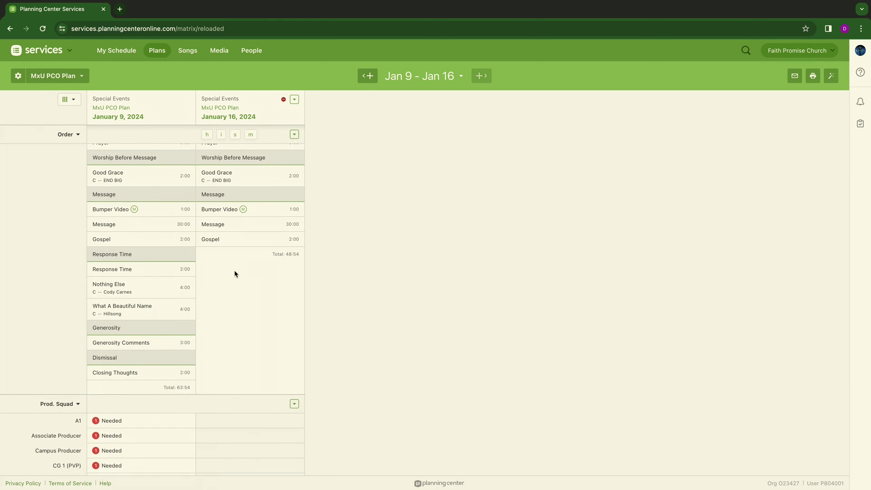
left_click_drag(128, 255, 234, 257)
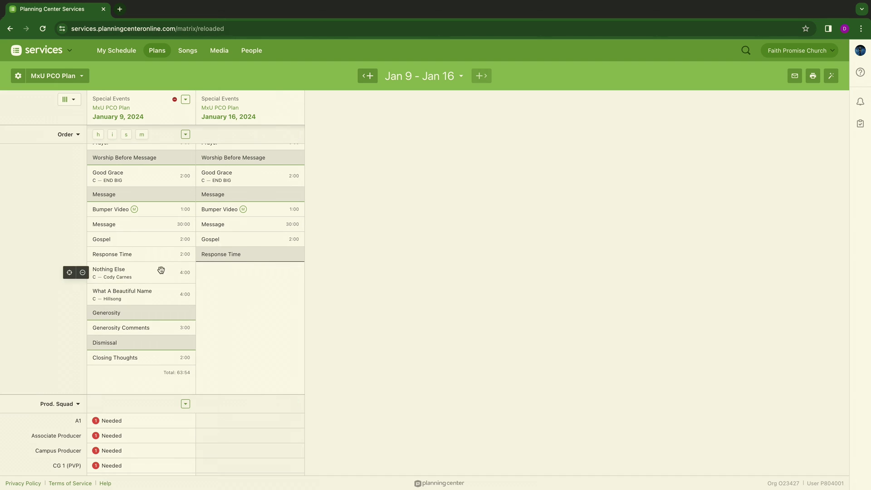
left_click_drag(112, 286, 212, 287)
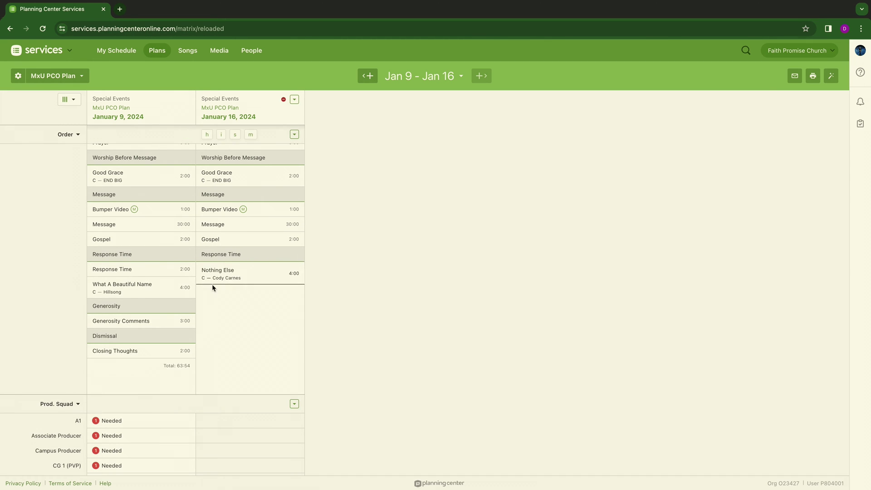
left_click_drag(124, 272, 225, 274)
left_click_drag(143, 308, 240, 317)
Copy Generosity, Generosity Comments, Dismissal and Closing Thoughts to the end of Jan 16.
left_click_drag(129, 328, 227, 338)
left_click_drag(130, 343, 244, 352)
left_click_drag(146, 361, 245, 359)
left_click_drag(145, 375, 219, 375)
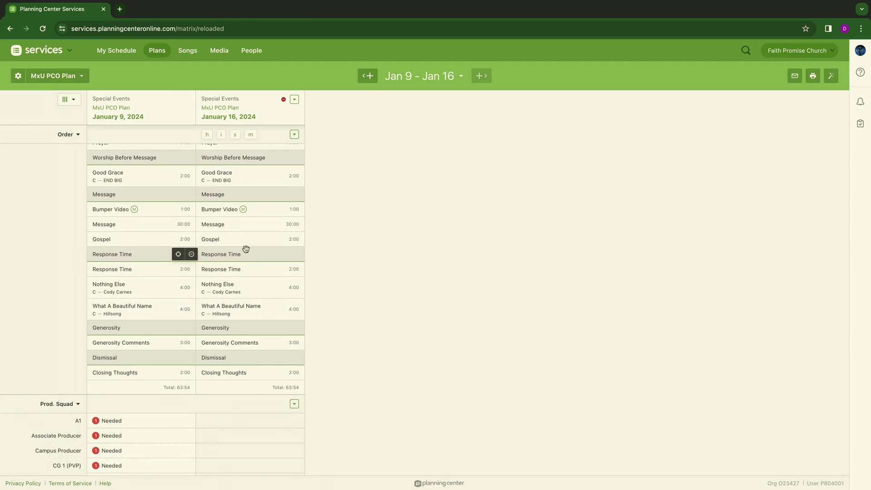
scroll(243, 249, "up", 3)
scroll(229, 232, "up", 2)
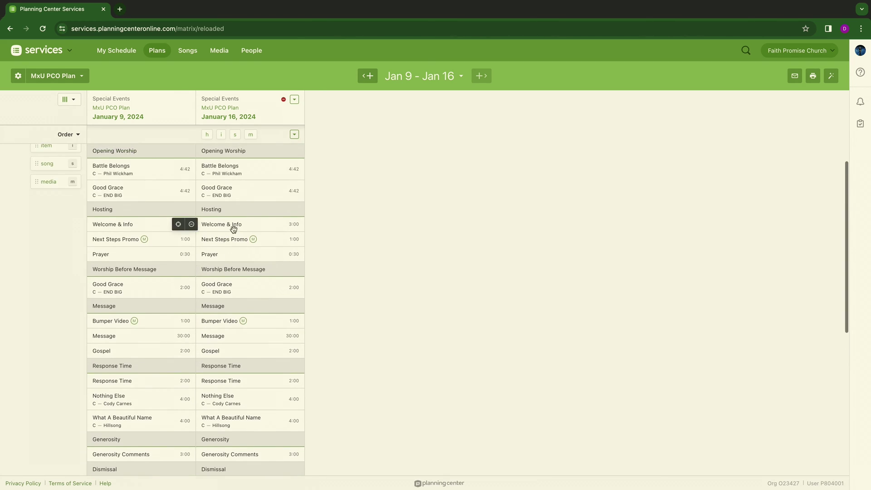
left_click(233, 171)
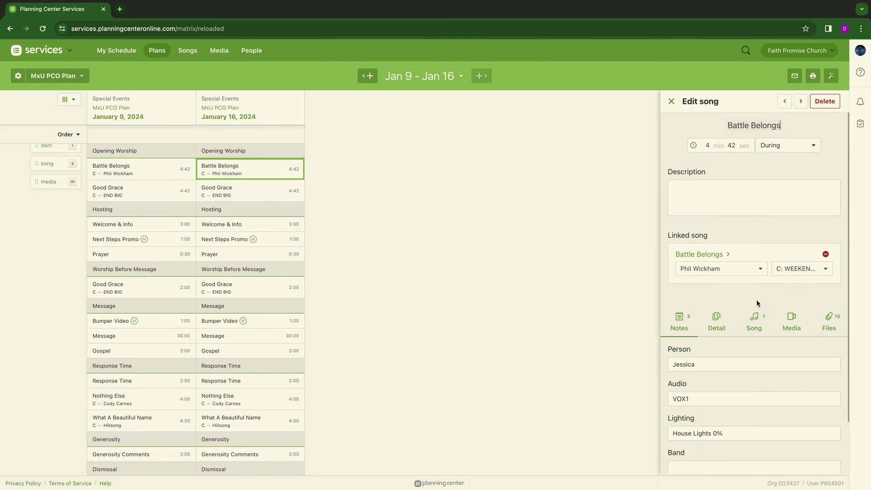
left_click(672, 101)
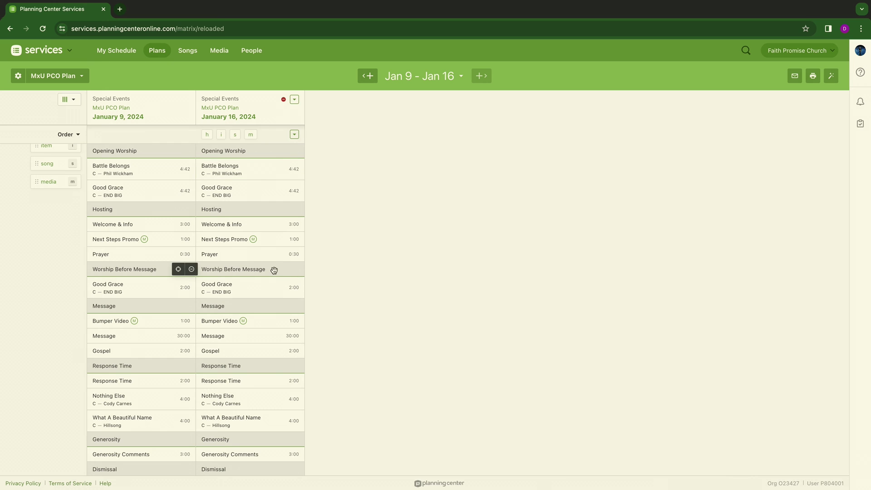
scroll(248, 278, "down", 7)
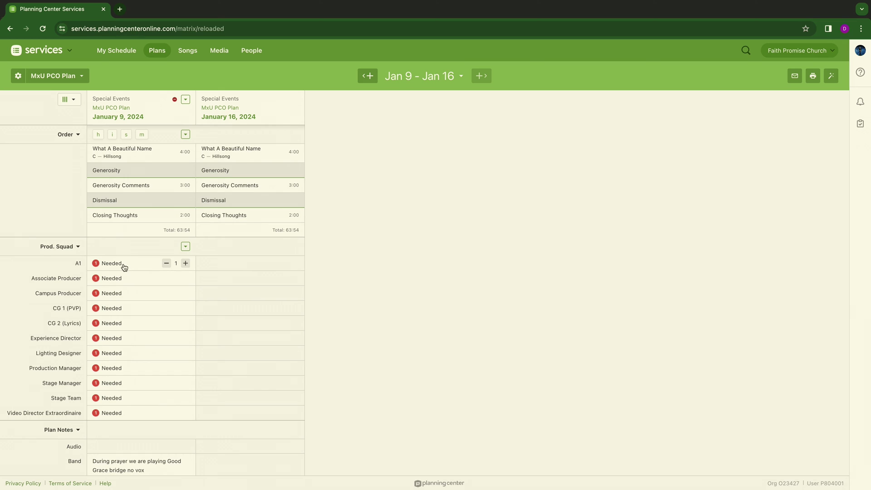
Fill the Jan 9 A1 Needed slot with the selected team member.
left_click(120, 266)
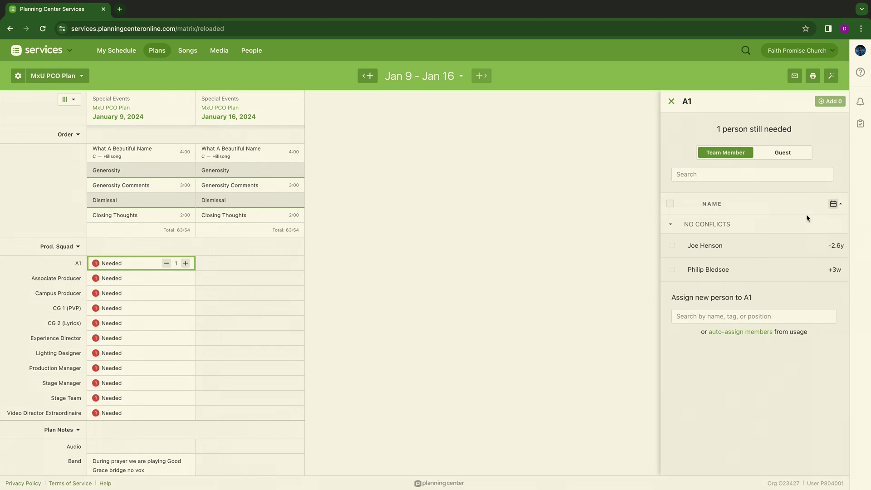
left_click(697, 271)
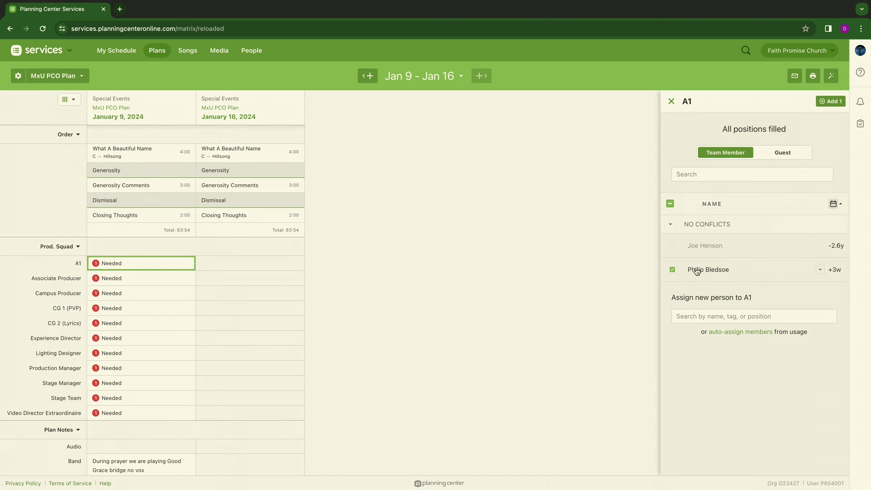
left_click(830, 100)
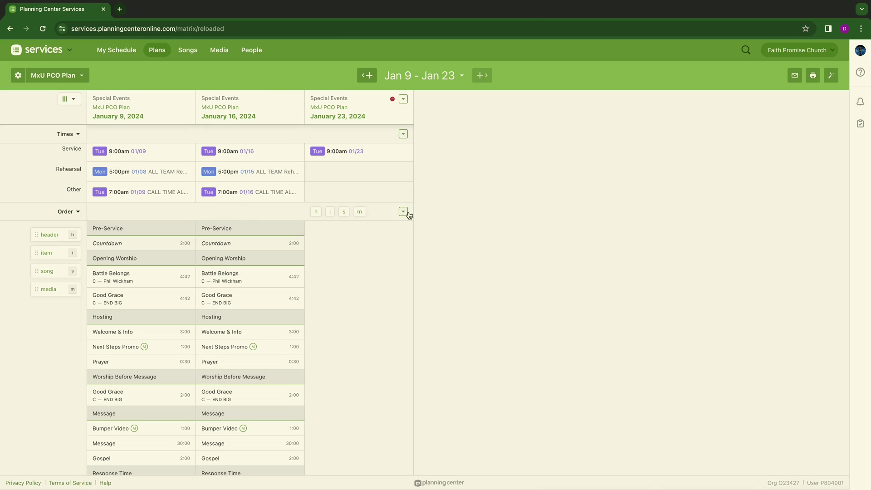
Import the January 16, 2024 plan, including the Prod. Squad team, into the January 23 order.
left_click(404, 212)
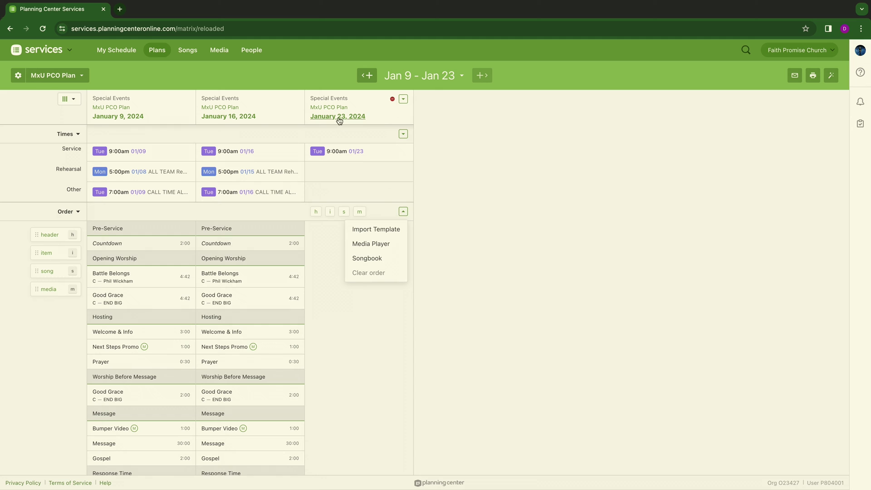
left_click(379, 231)
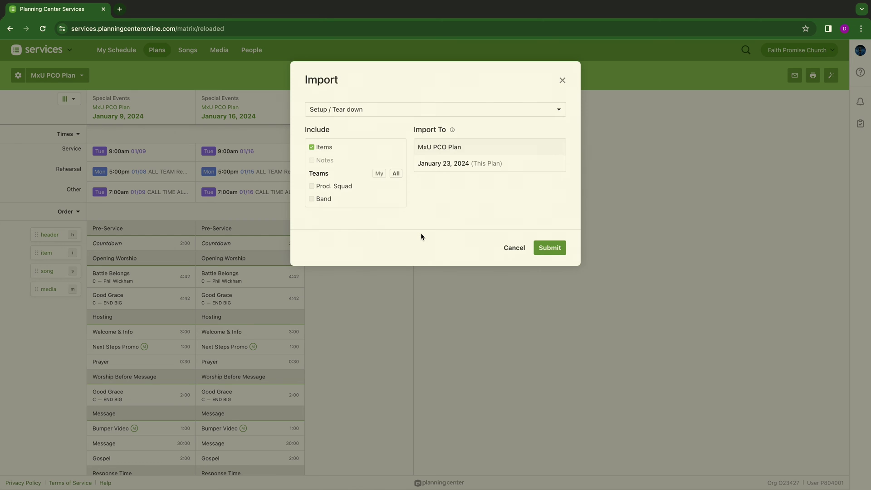
left_click(379, 110)
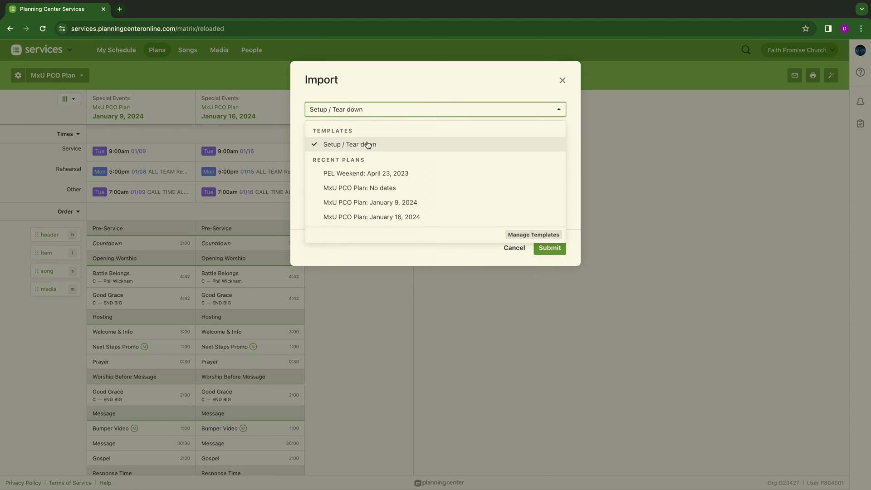
left_click(369, 218)
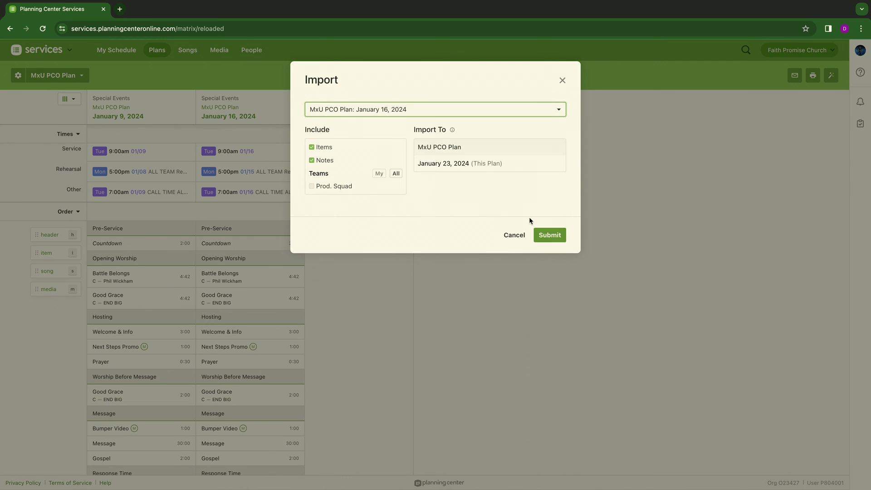
left_click(312, 186)
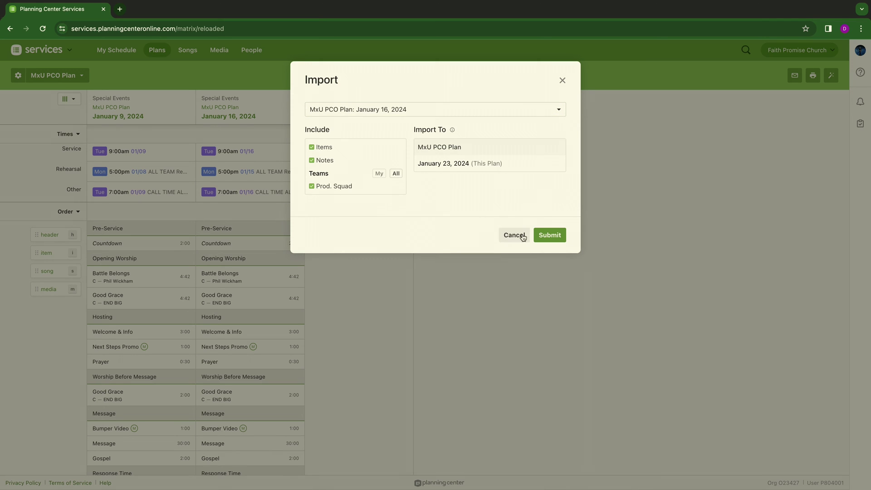
left_click(549, 235)
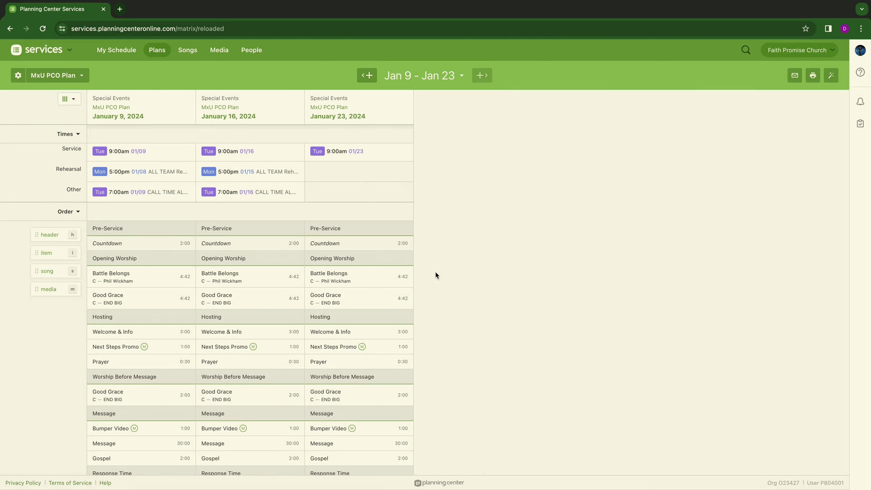
scroll(478, 293, "down", 7)
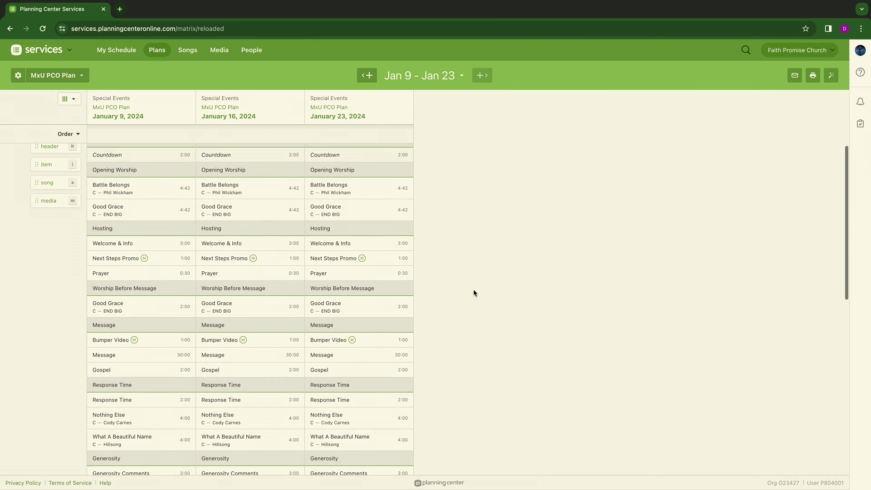
scroll(473, 293, "down", 2)
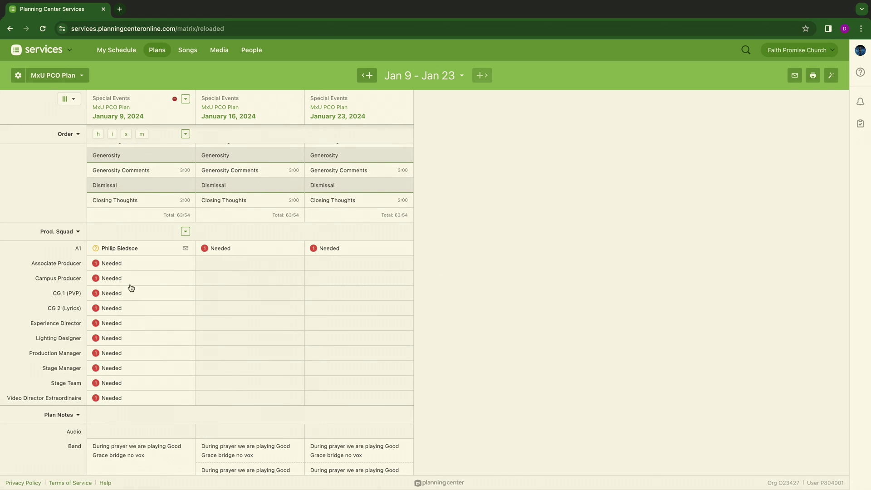
Copy the Jan 9 A1 team member onto the Jan 16 A1 position.
mouse_move(145, 249)
mouse_move(225, 256)
left_click_drag(151, 253, 241, 258)
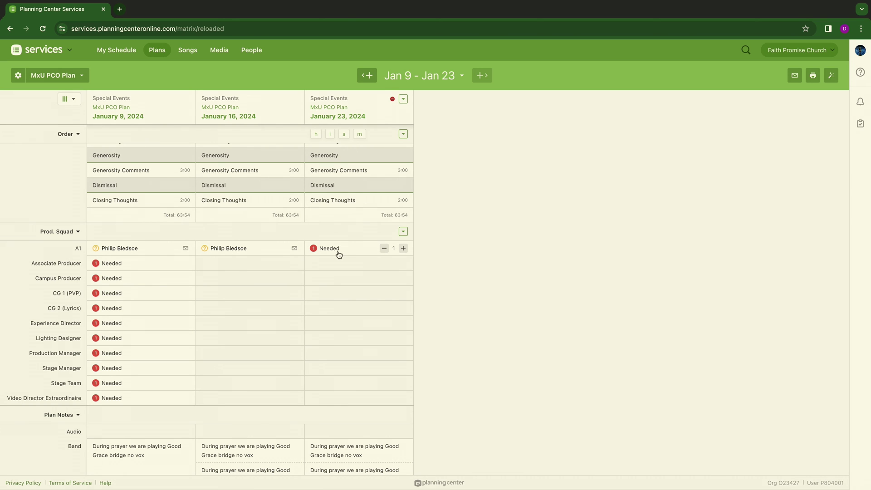
scroll(339, 255, "up", 1)
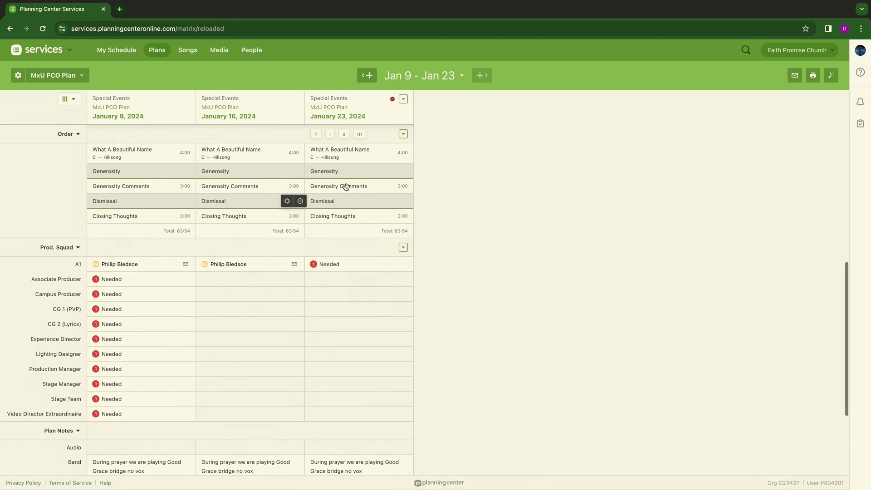